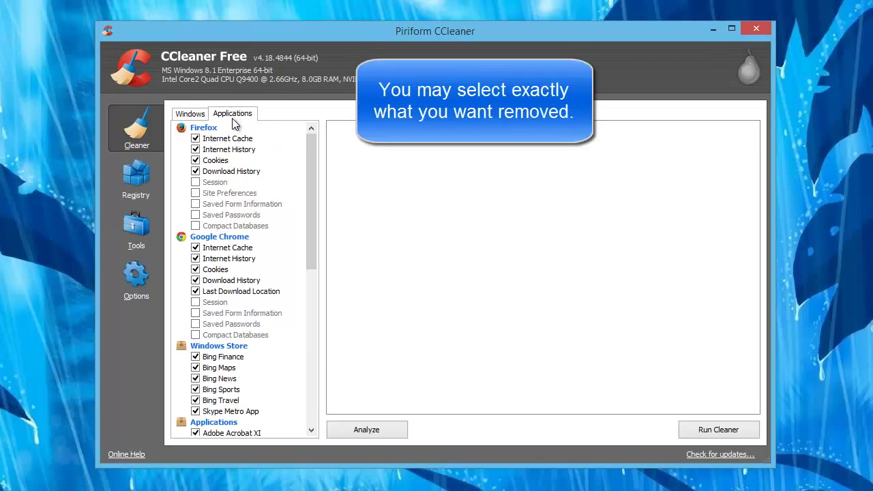
Exclude Google Chrome's Internet Cache, Internet History and Cookies from the cleaning
click(195, 248)
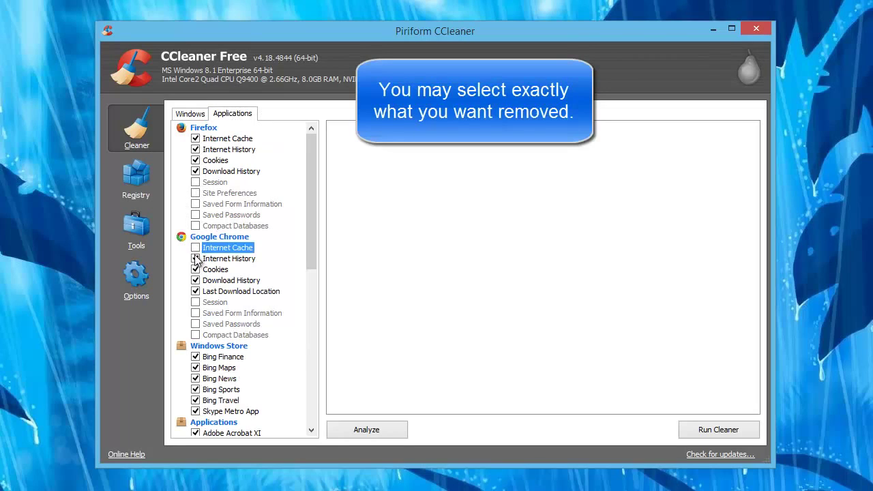
click(195, 259)
click(195, 270)
Analyze the items selected for cleaning and examine the Empty Recycle Bin and Windows Log Files results
drag(306, 233, 298, 400)
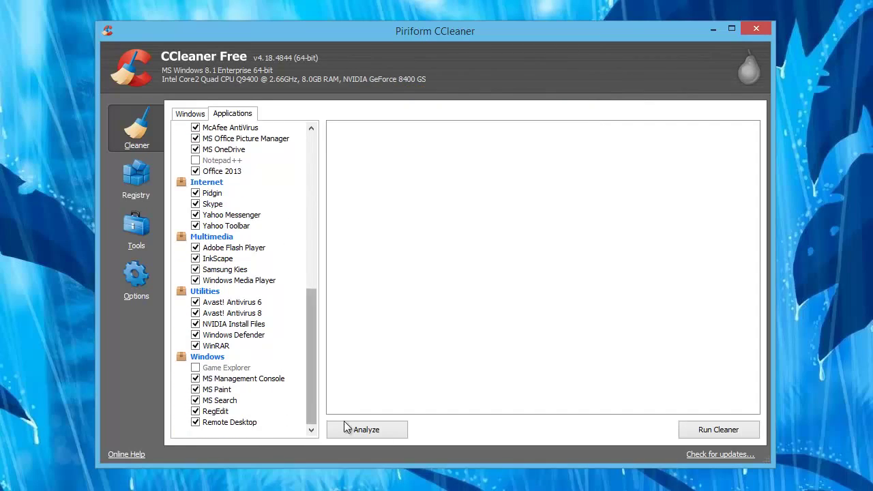
click(378, 435)
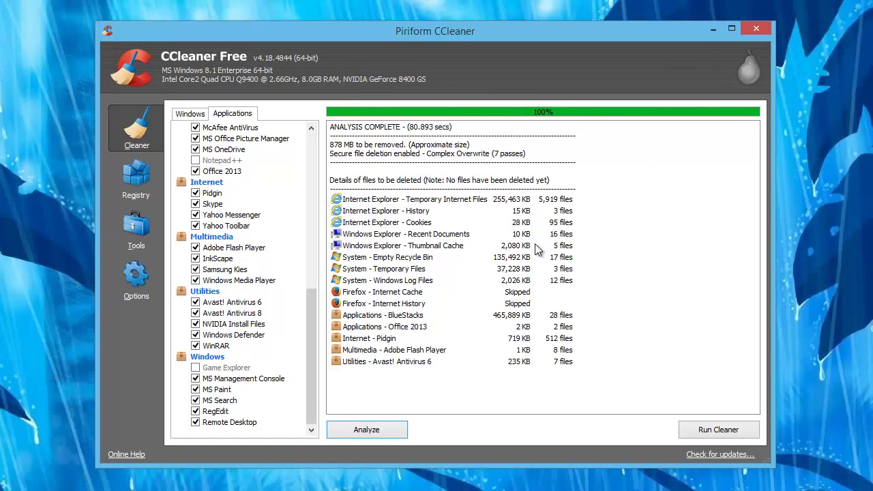
click(410, 259)
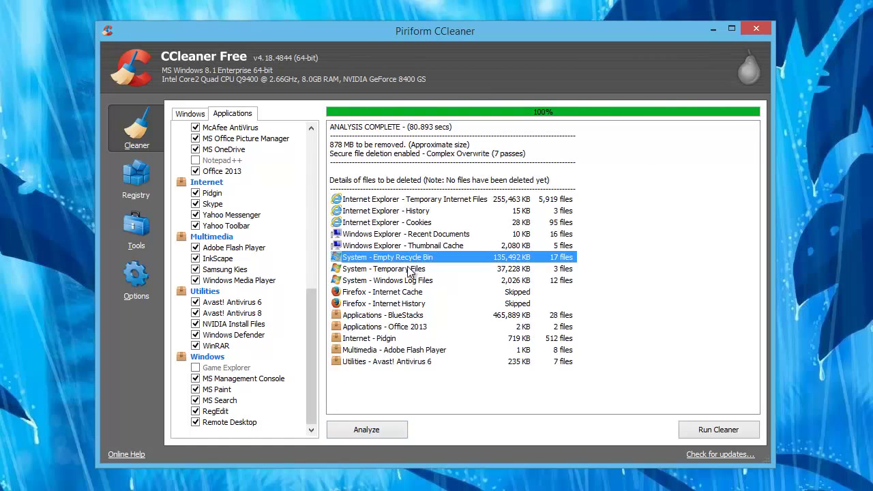
click(400, 283)
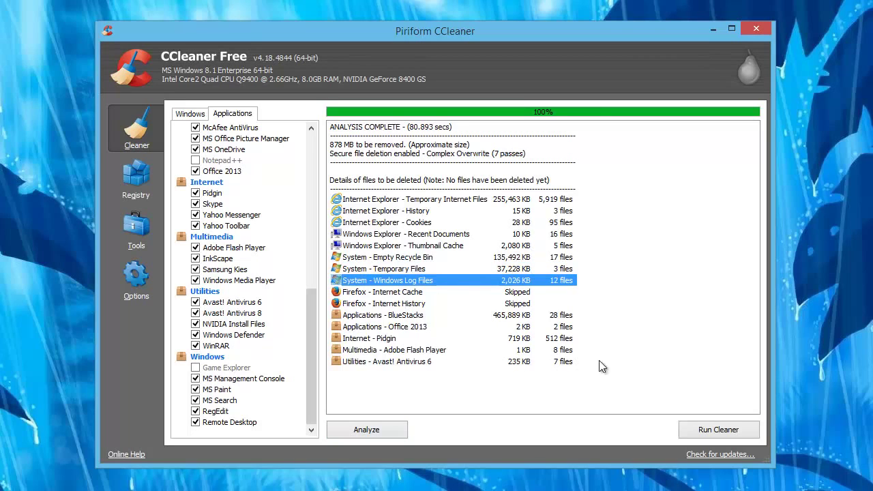
Run the cleaner on the analyzed files and cancel it partway through
click(740, 430)
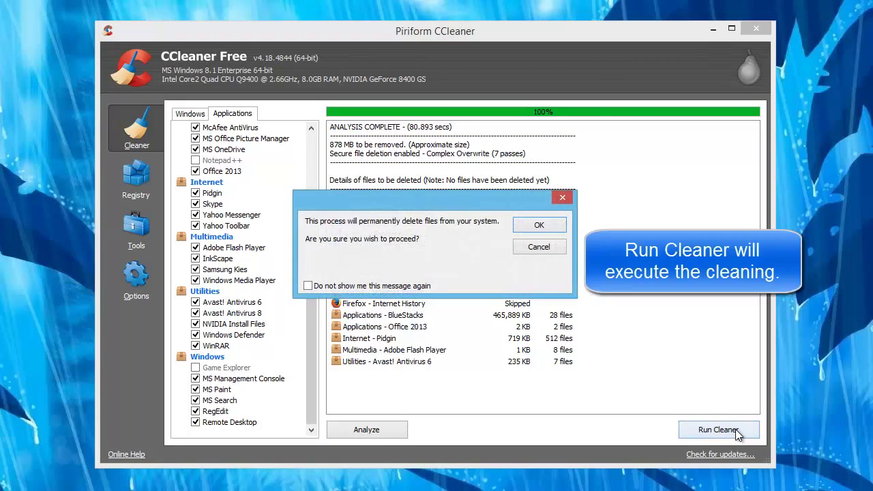
click(539, 250)
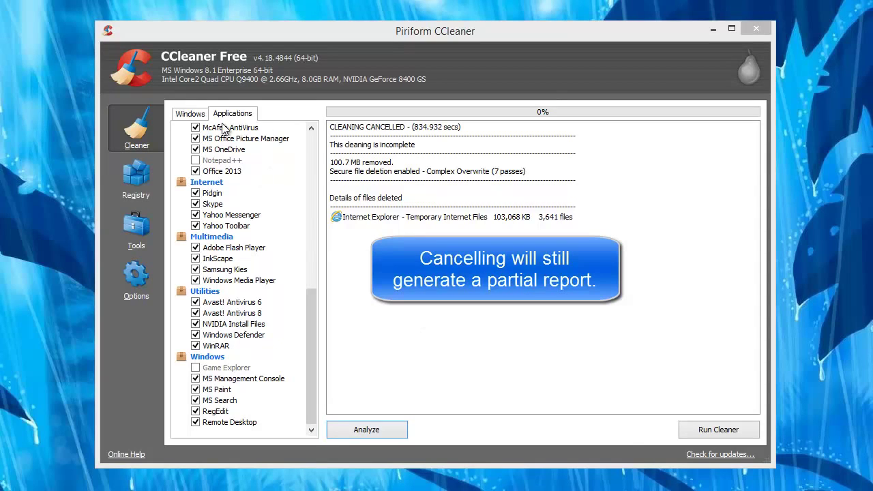
Scan the registry for issues and fix all selected ones, saving the registry backup as cc_20141015_162618 in Documents
click(135, 185)
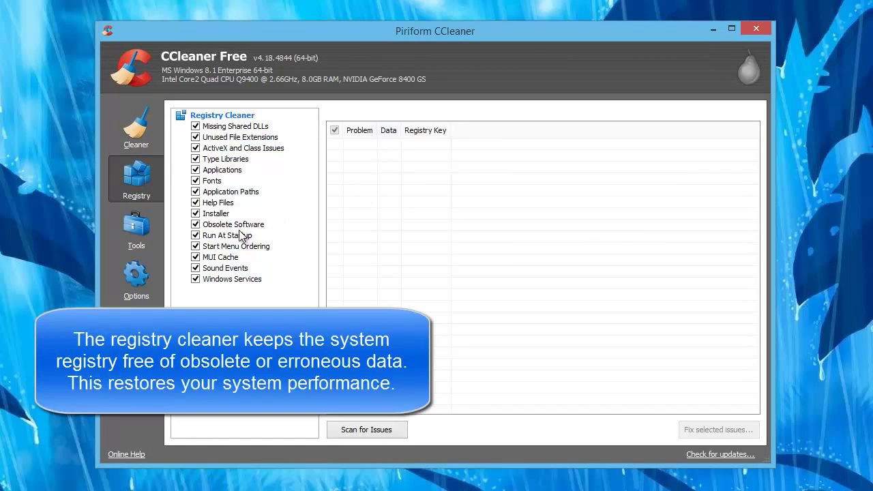
click(358, 428)
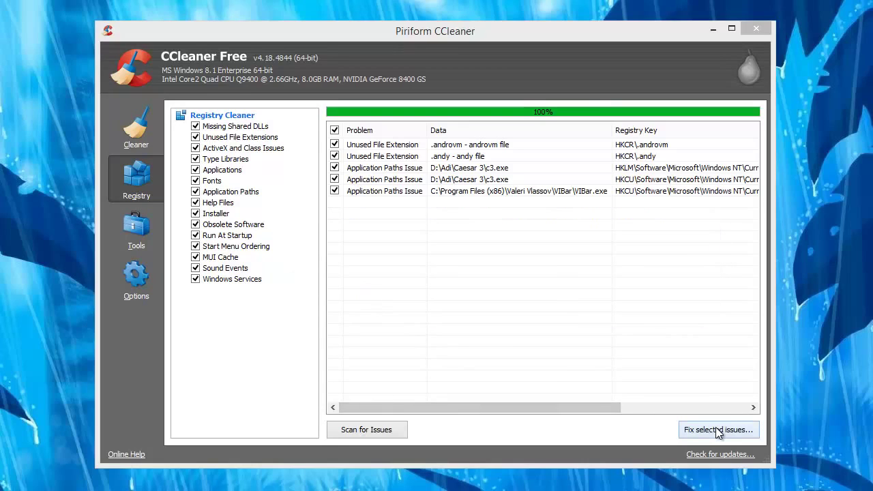
click(715, 427)
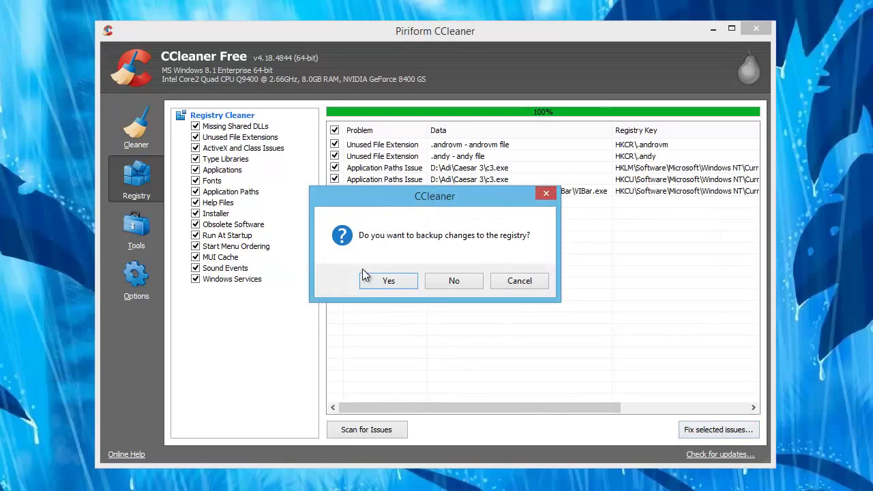
click(389, 283)
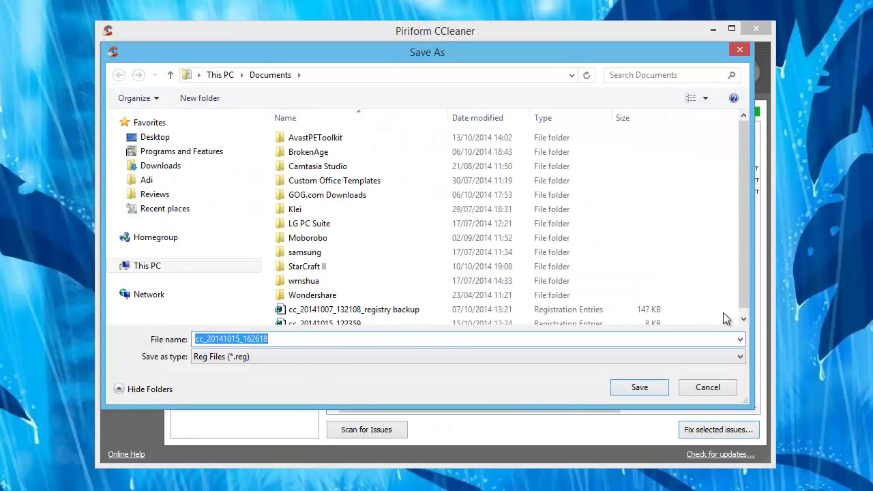
click(635, 389)
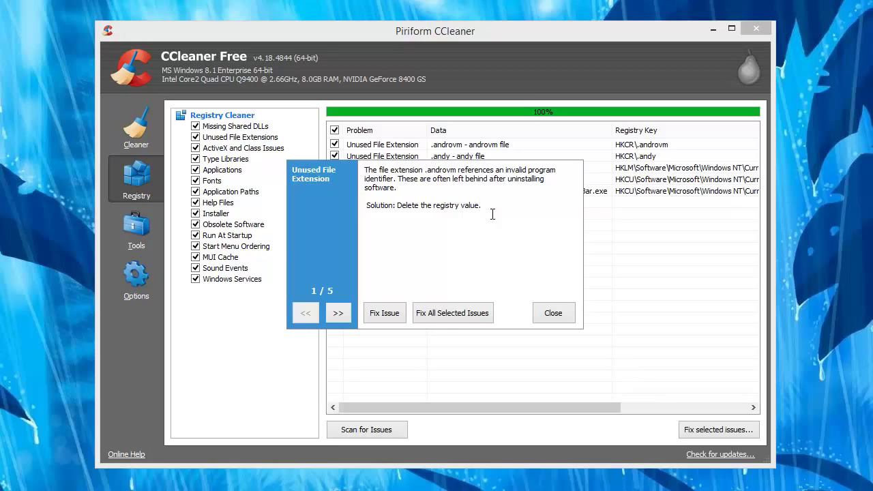
click(428, 319)
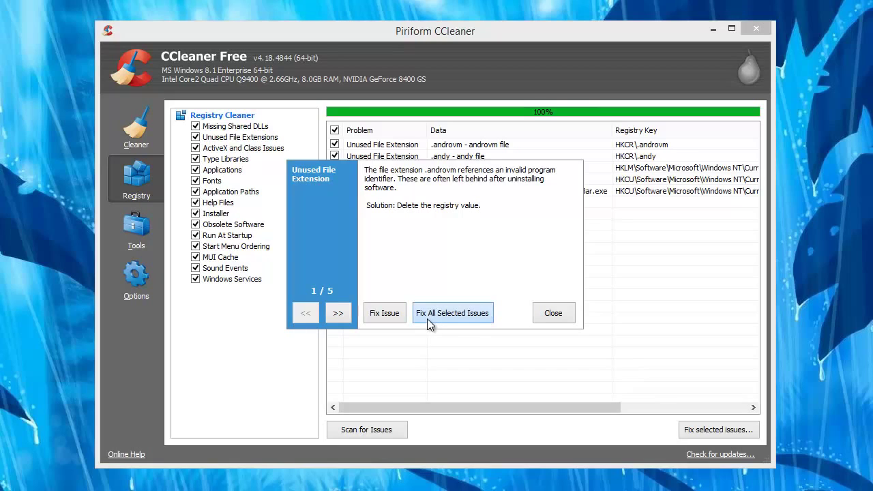
click(550, 314)
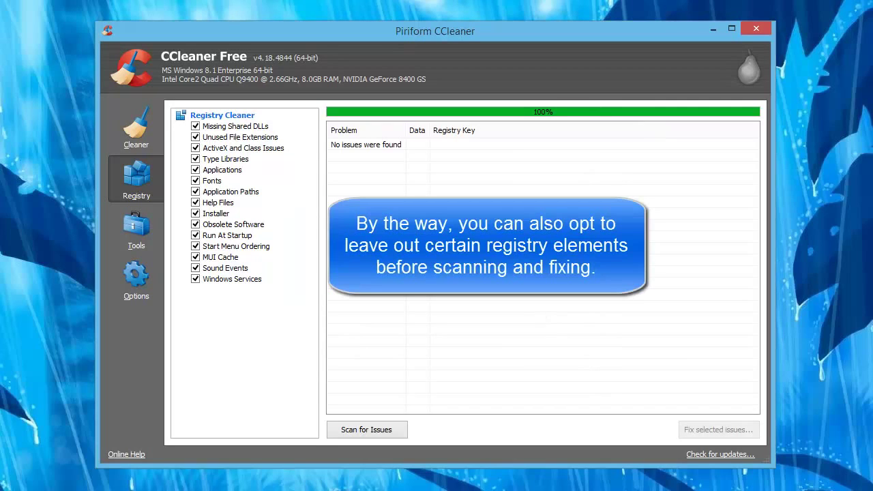
Try excluding Fonts, Application Paths and Help Files from the registry scan, and include them again
click(195, 181)
click(195, 192)
click(195, 203)
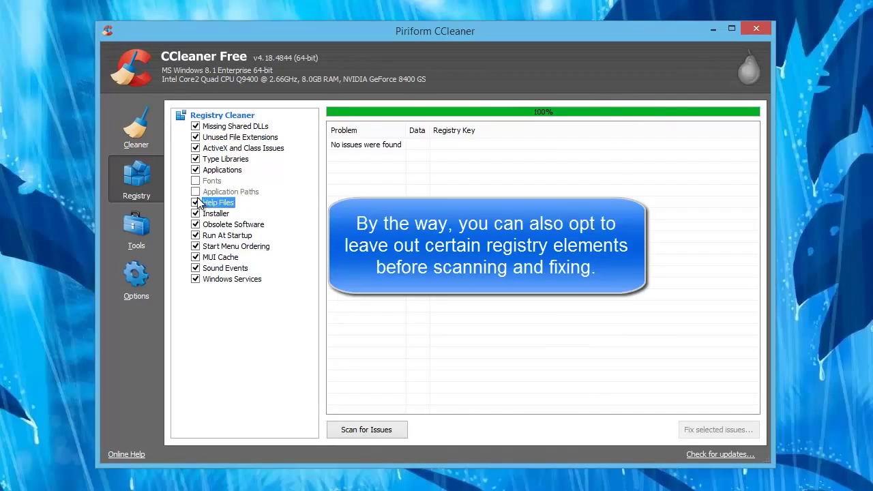
click(195, 191)
click(195, 181)
click(199, 203)
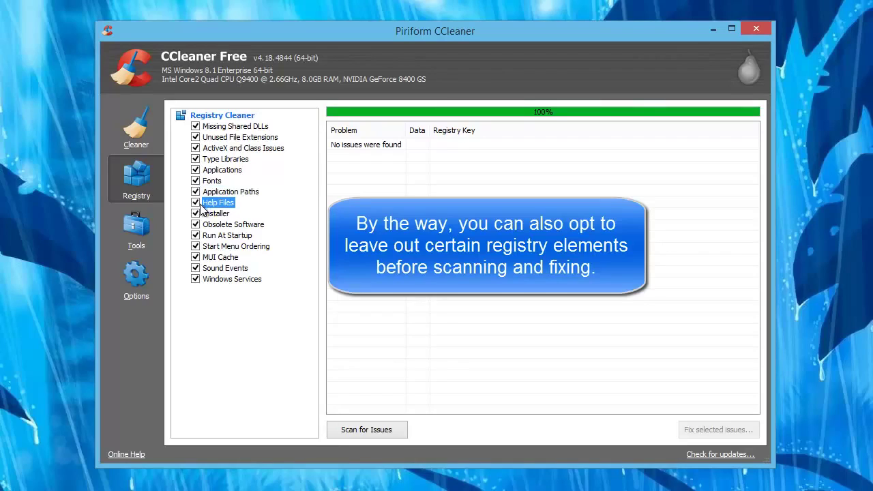
Set the Drive Wiper to Entire Drive (All data will be erased) with Simple Overwrite (1 pass) security
click(123, 234)
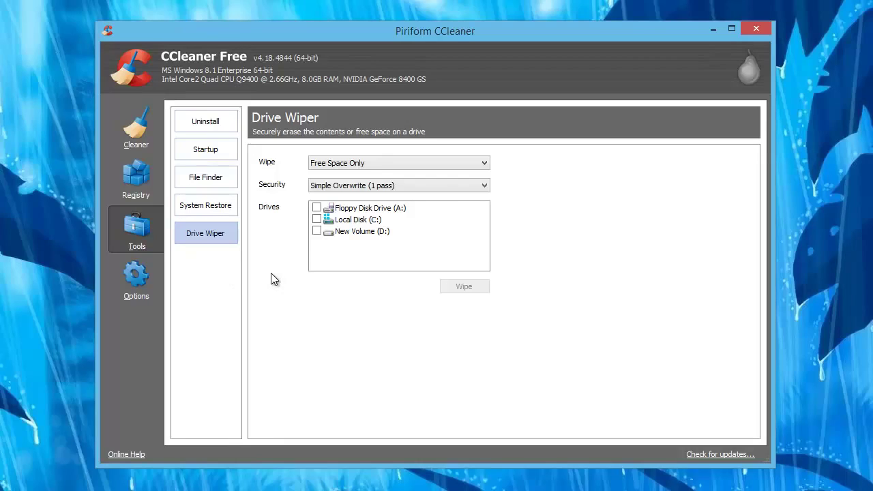
click(484, 163)
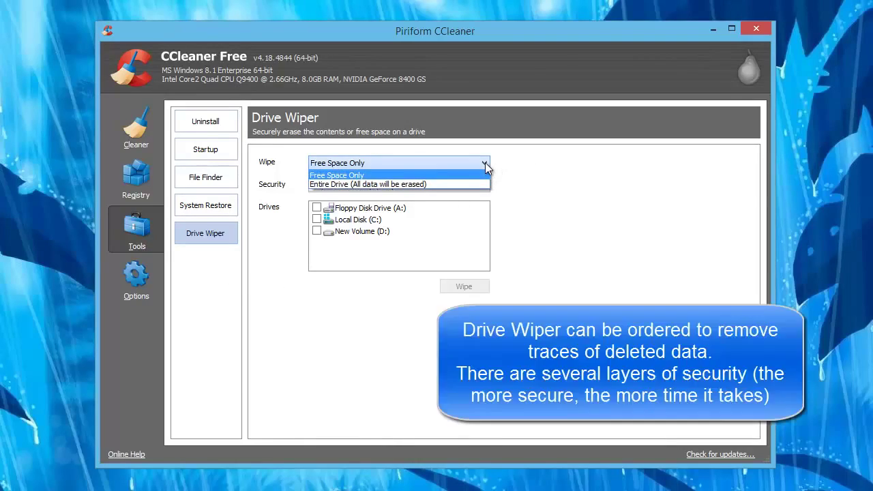
click(483, 183)
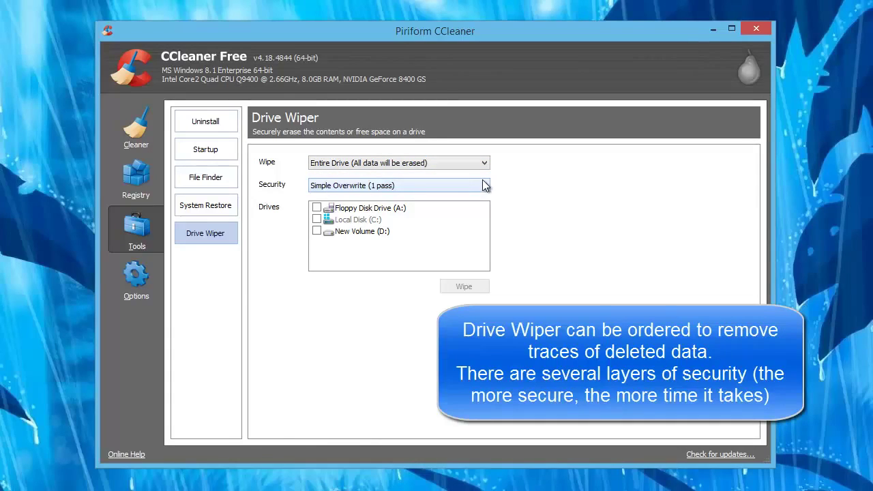
click(486, 187)
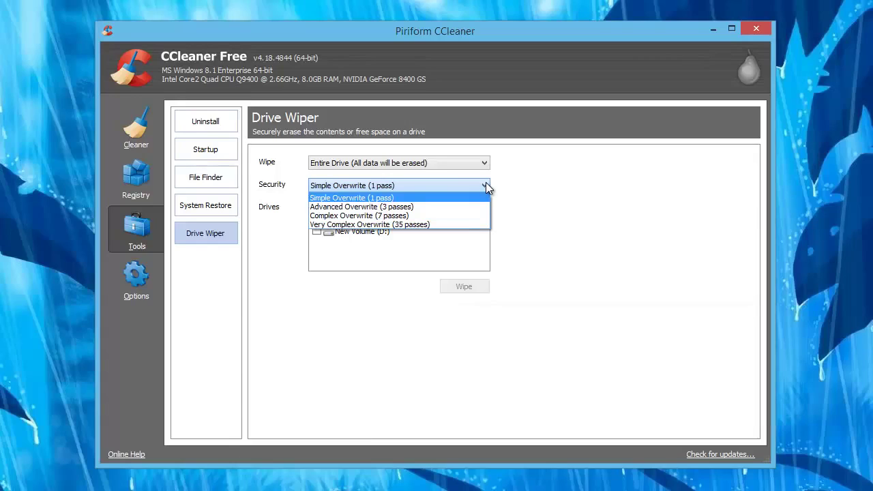
click(486, 182)
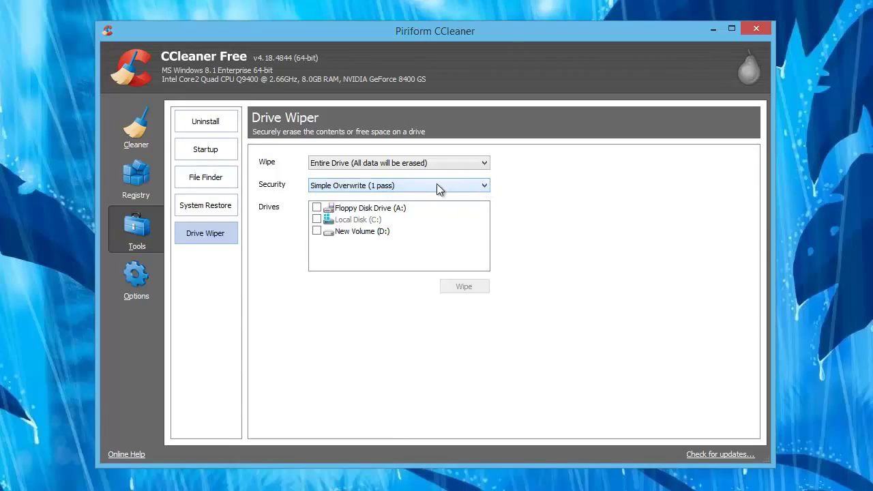
Mark New Volume (D:) as the drive to wipe and clear that selection again
click(316, 231)
click(316, 231)
Try to remove the "Installed AVG 2015" system restore point, cancelling at the confirmation
click(193, 209)
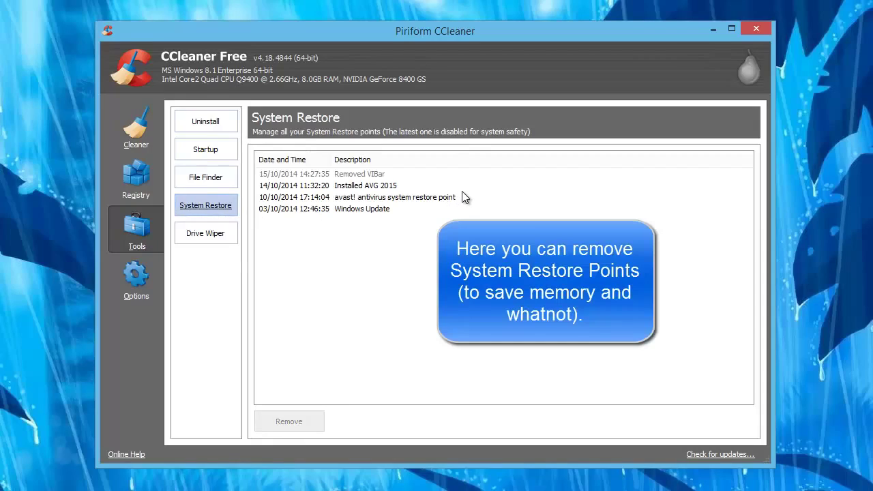
click(395, 185)
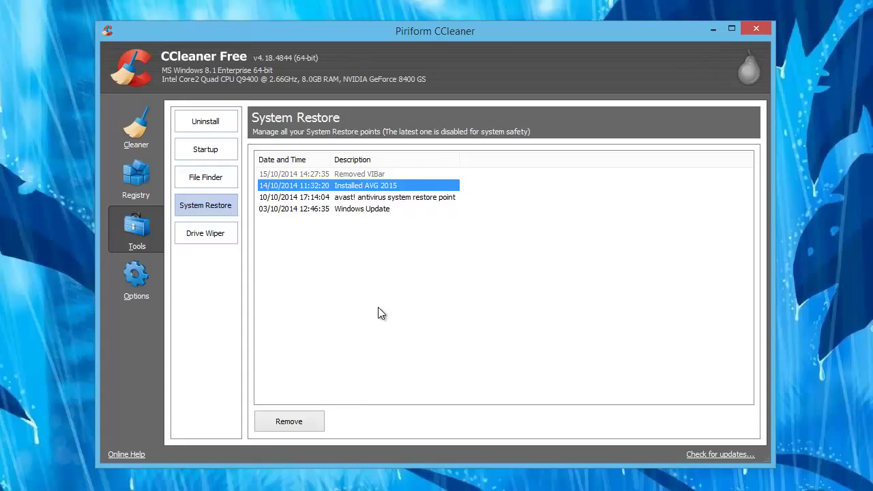
click(270, 425)
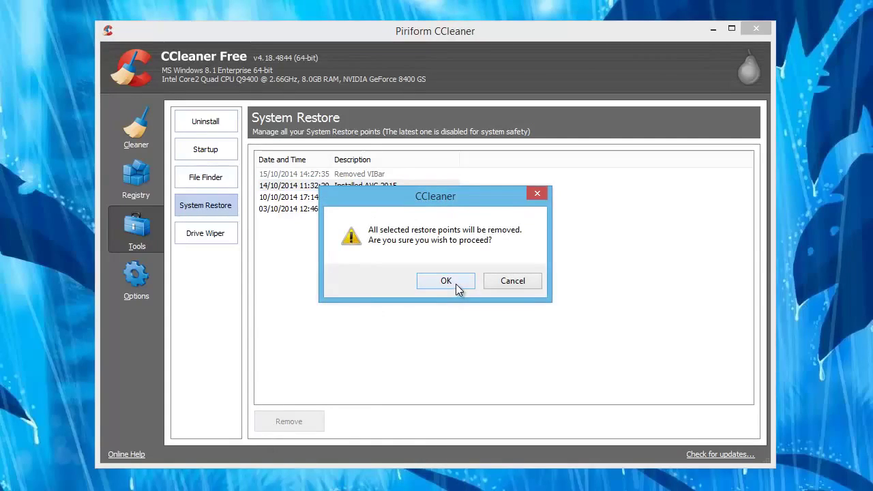
click(508, 284)
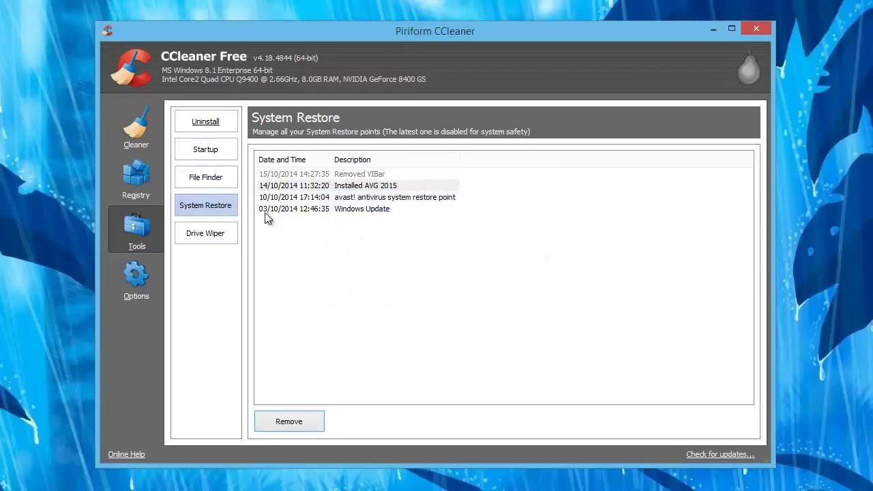
Search drive D: for duplicate files with File Finder, matching by name, size and modified date
click(209, 179)
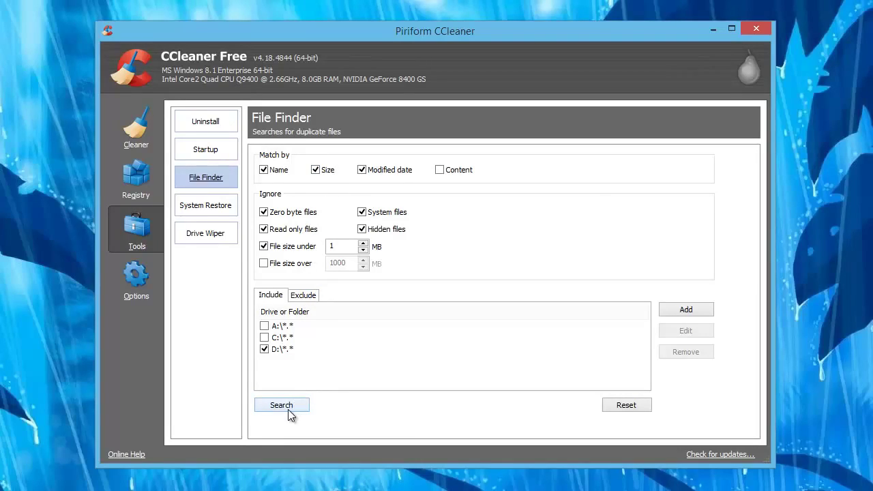
click(707, 311)
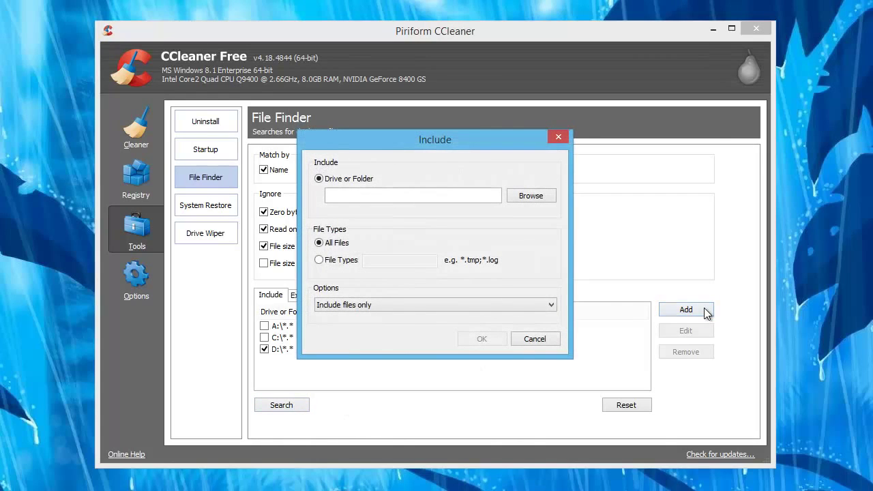
click(557, 136)
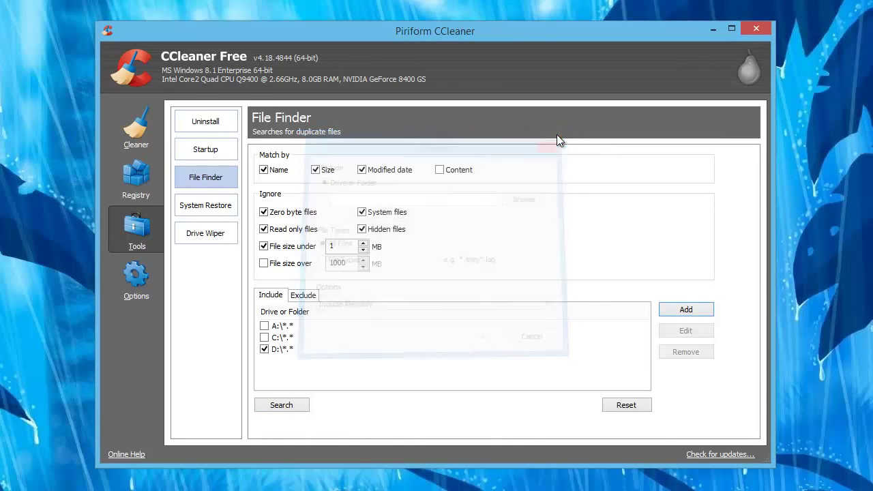
click(286, 406)
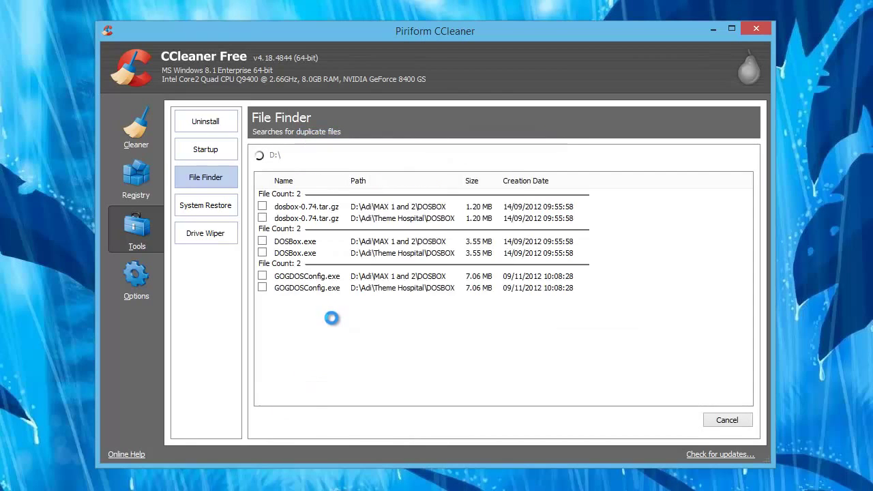
click(483, 281)
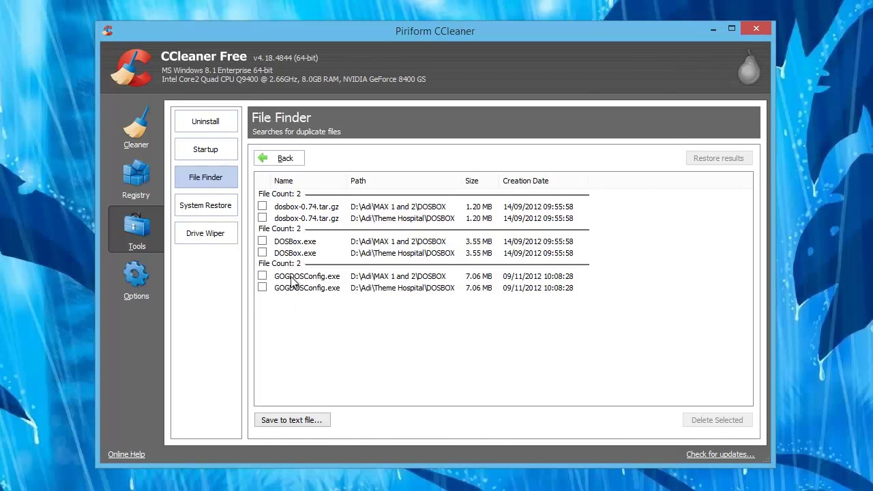
Mark one copy each of dosbox-0.74.tar.gz, DOSBox.exe and GOGDOSConfig.exe, and return to the search settings without deleting
click(262, 207)
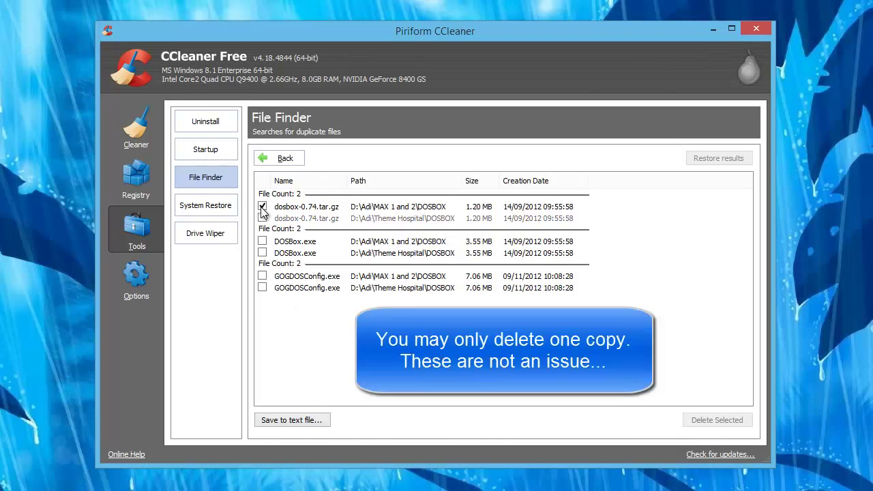
click(262, 241)
click(262, 287)
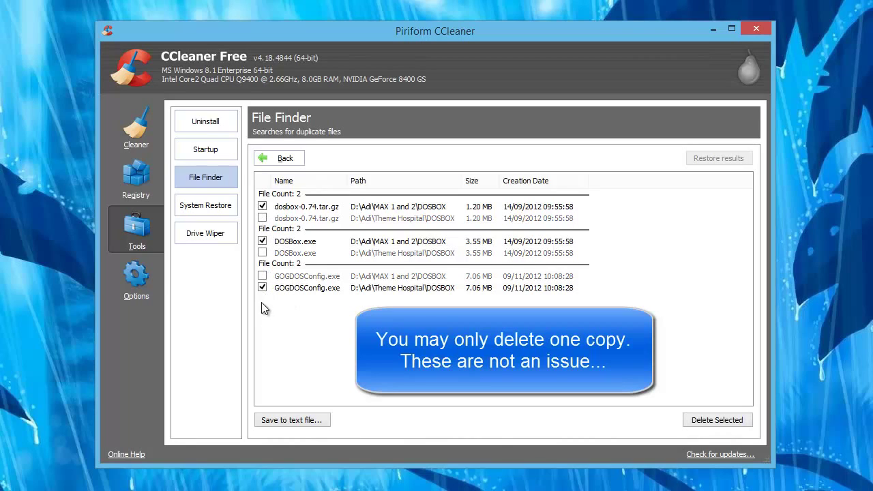
click(276, 159)
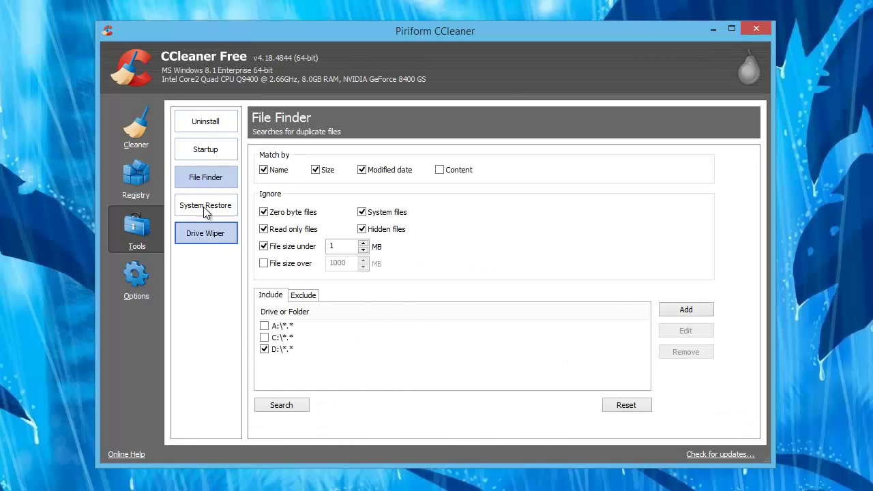
Disable the Wondershare Helper Compact.exe entry in the list of programs that start with Windows
click(233, 150)
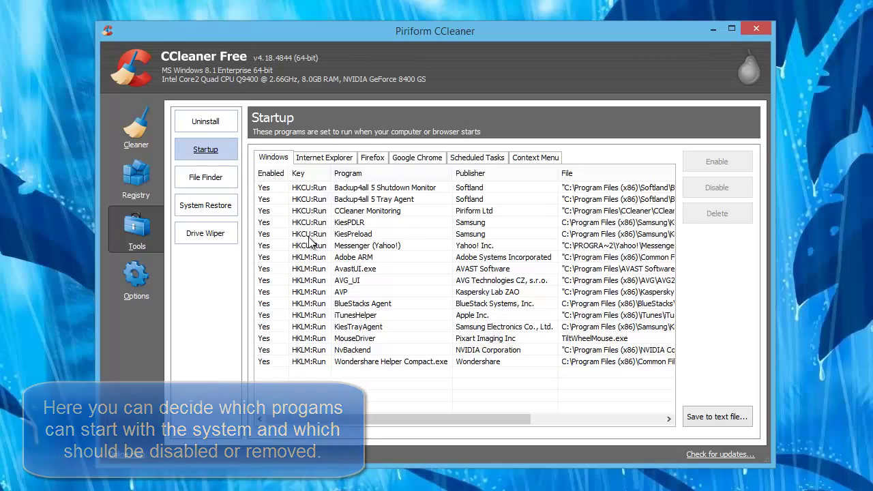
click(375, 362)
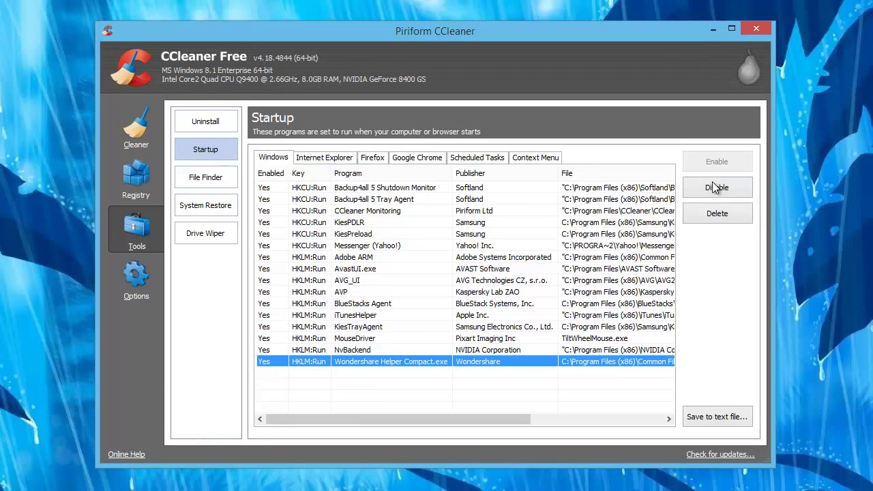
click(713, 185)
click(426, 349)
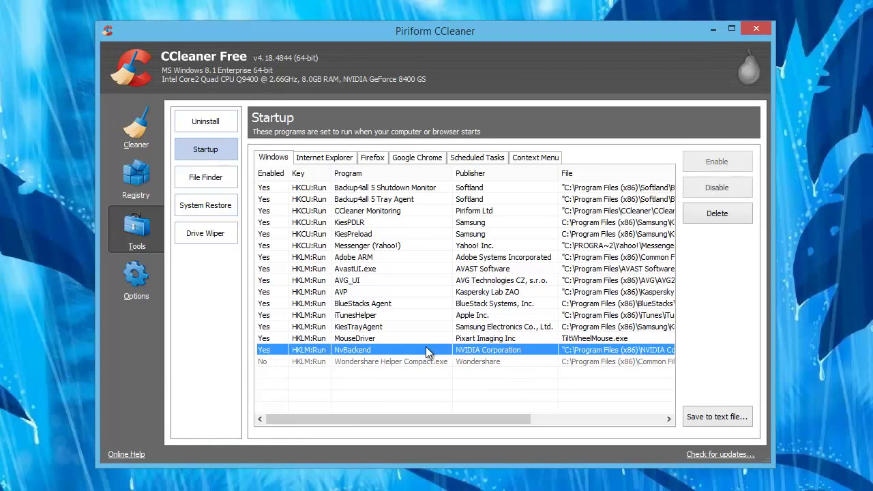
Try to delete the Wondershare Helper Compact.exe startup entry, cancelling at the confirmation
click(422, 362)
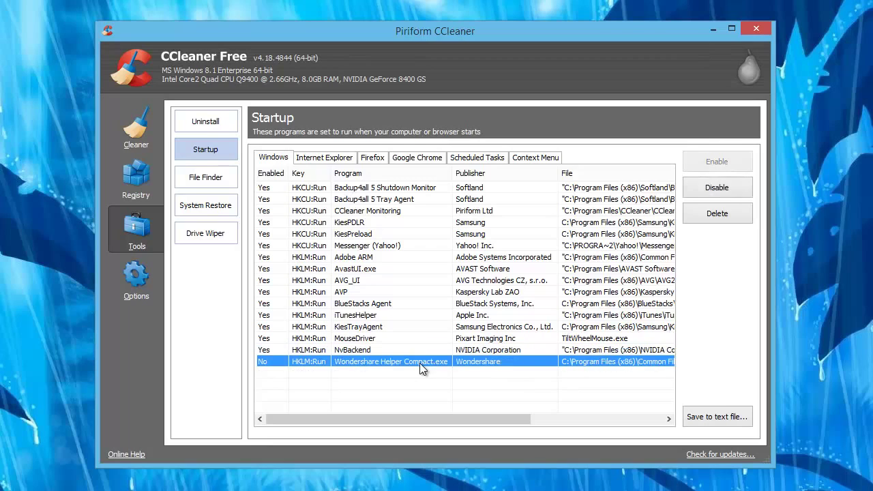
click(745, 215)
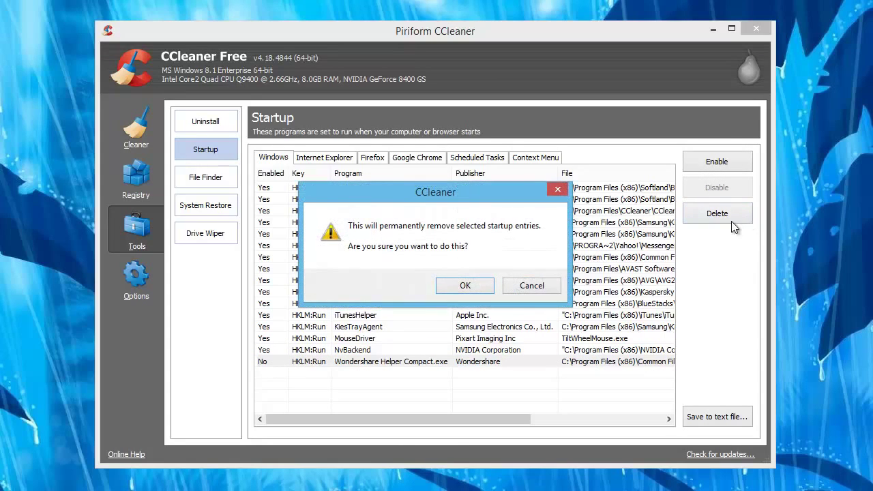
click(538, 284)
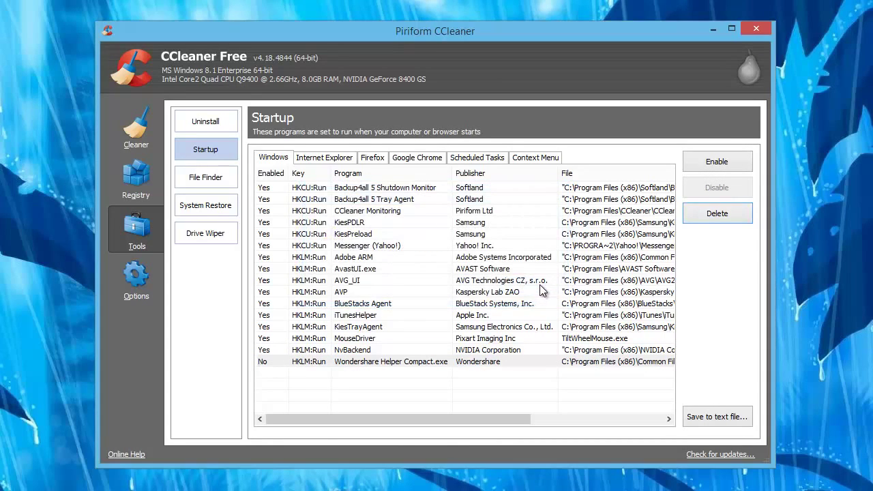
Review the startup entries for Internet Explorer, Firefox and Google Chrome, and the scheduled tasks
click(318, 159)
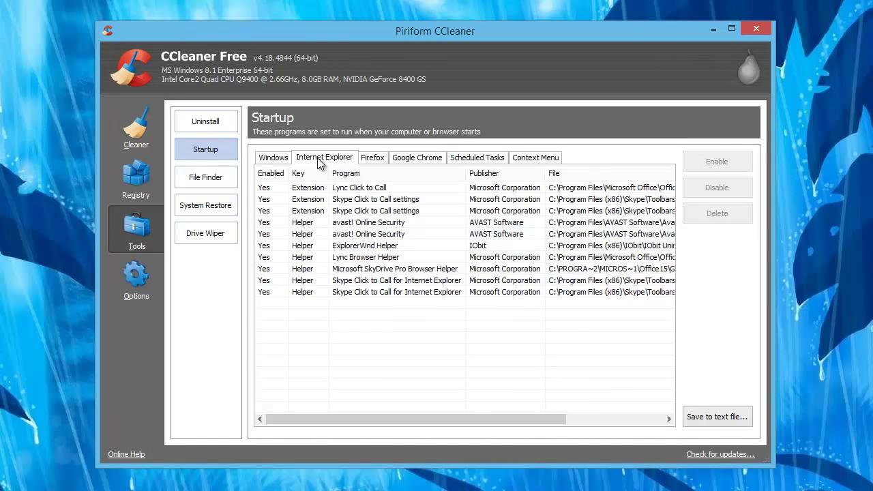
click(373, 160)
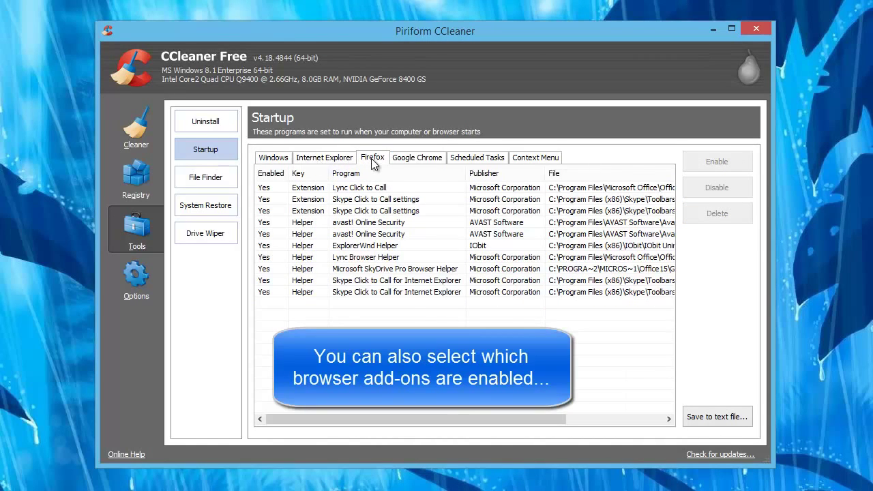
click(417, 160)
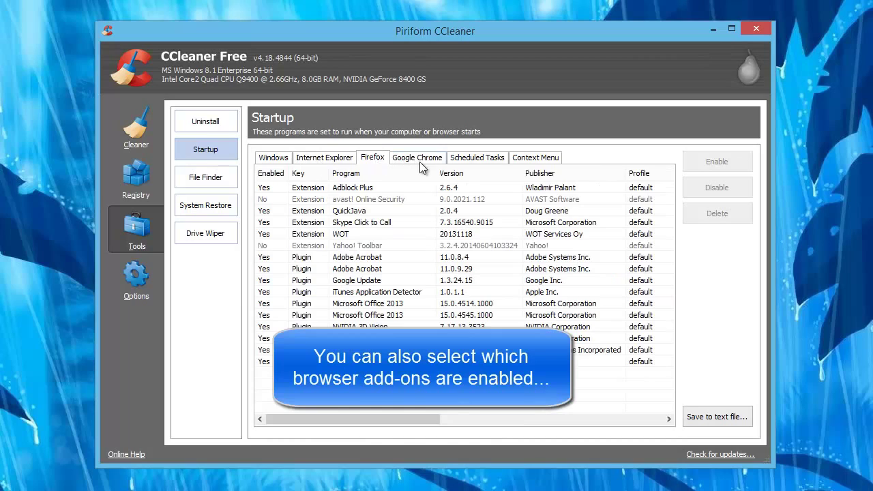
click(494, 161)
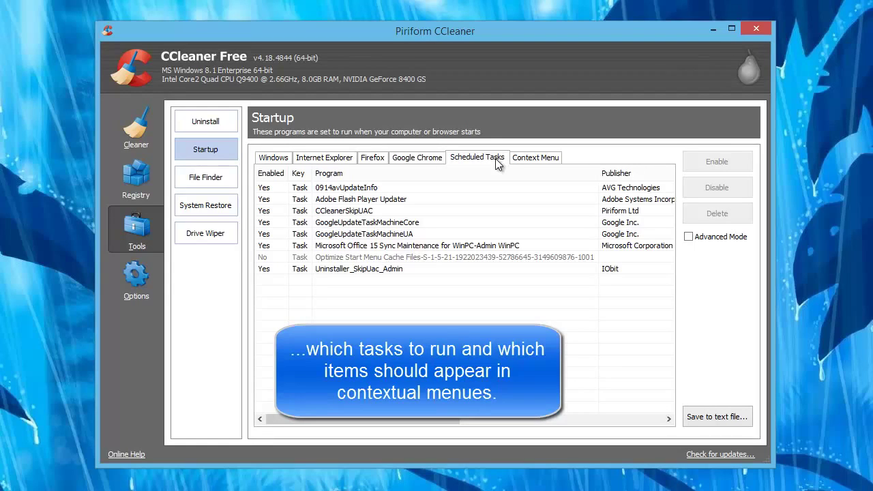
Examine the context menu entries in Startup and compare them with the desktop's own context menu
click(529, 161)
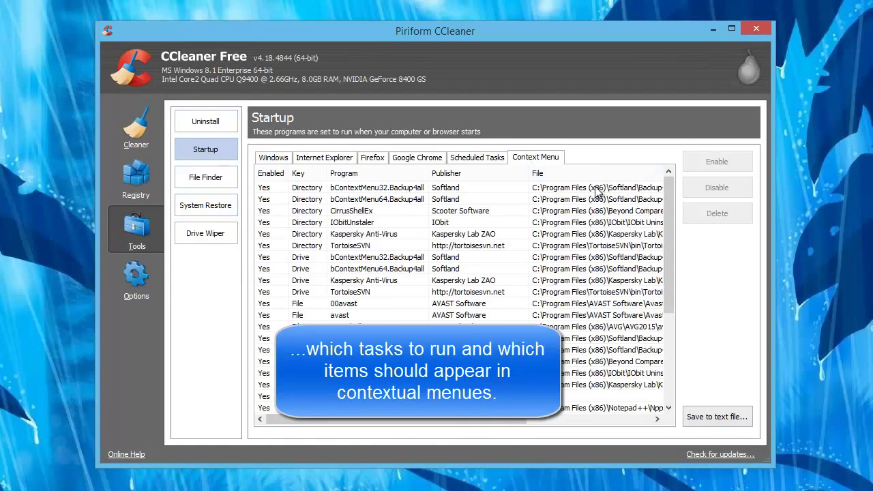
drag(668, 203, 670, 245)
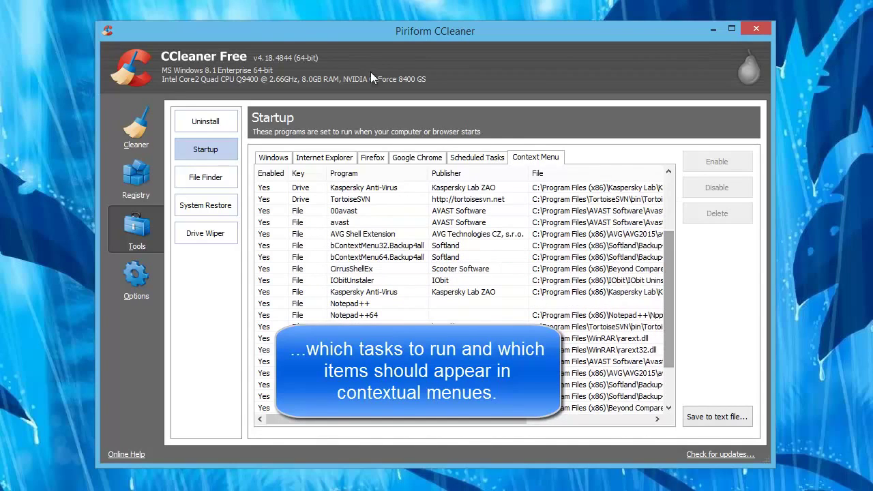
right_click(298, 18)
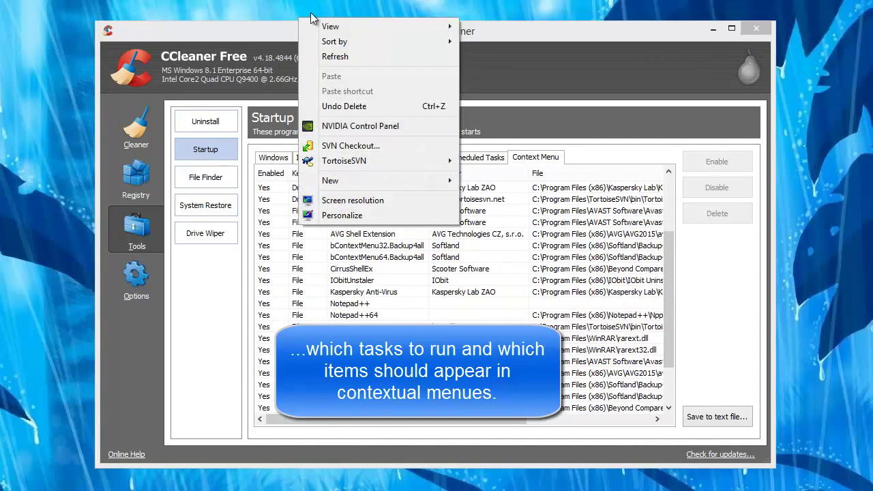
click(309, 14)
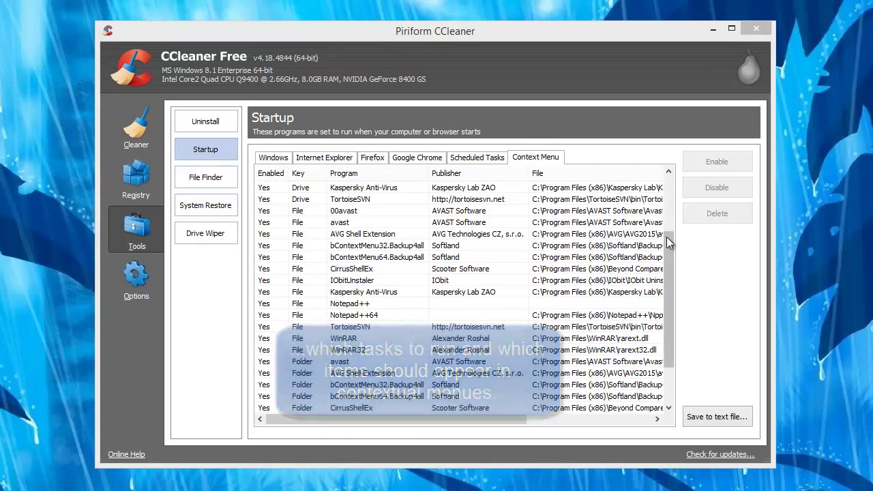
drag(666, 236, 666, 194)
Try to uninstall Cultures and Cultures 2, declining at the removal confirmation
click(205, 121)
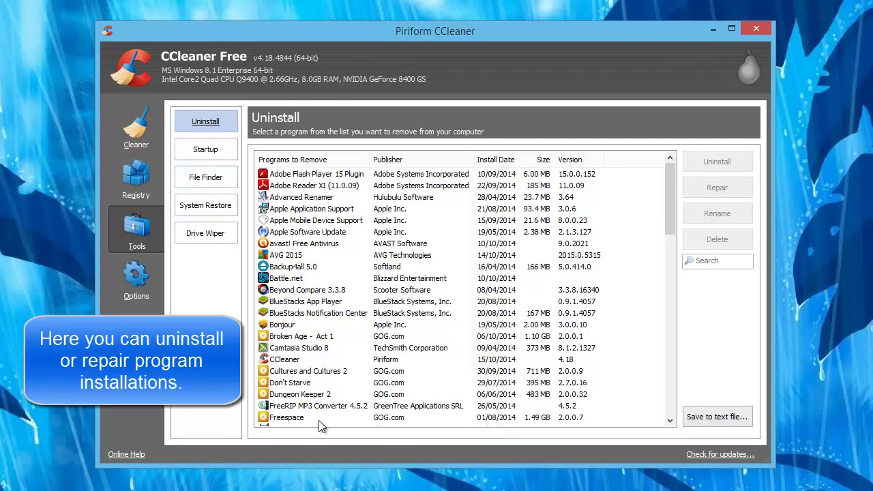
click(315, 372)
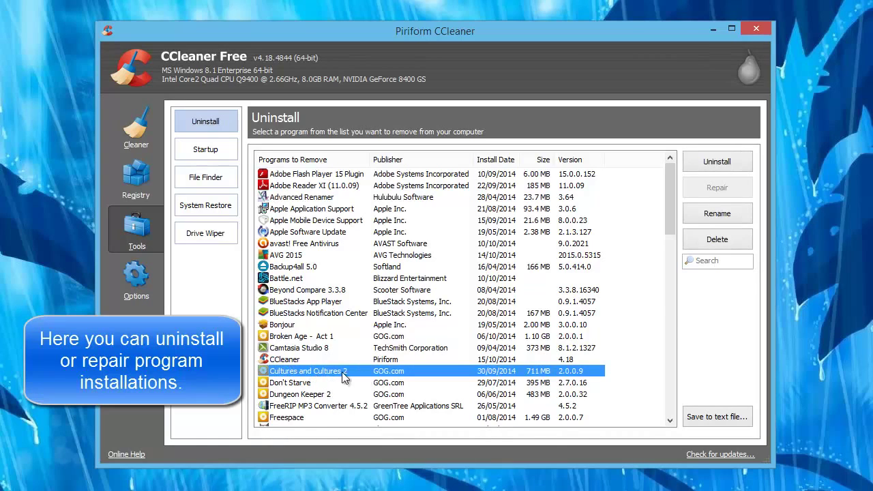
click(730, 162)
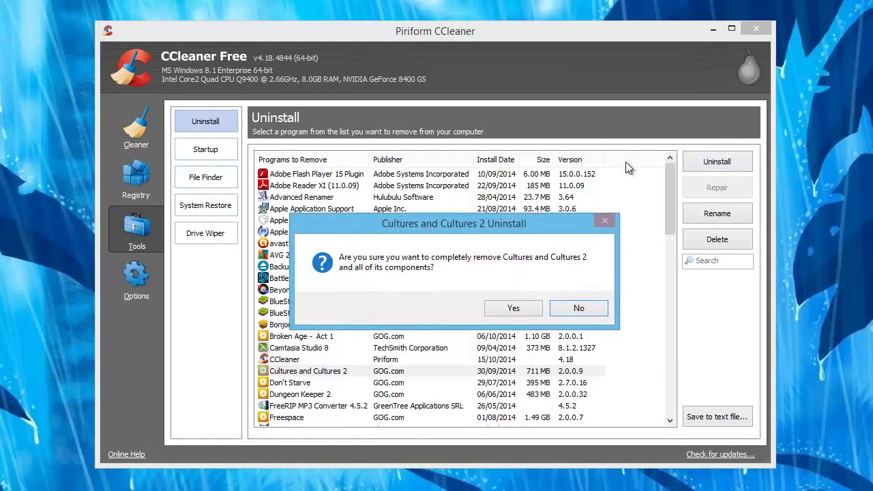
click(580, 309)
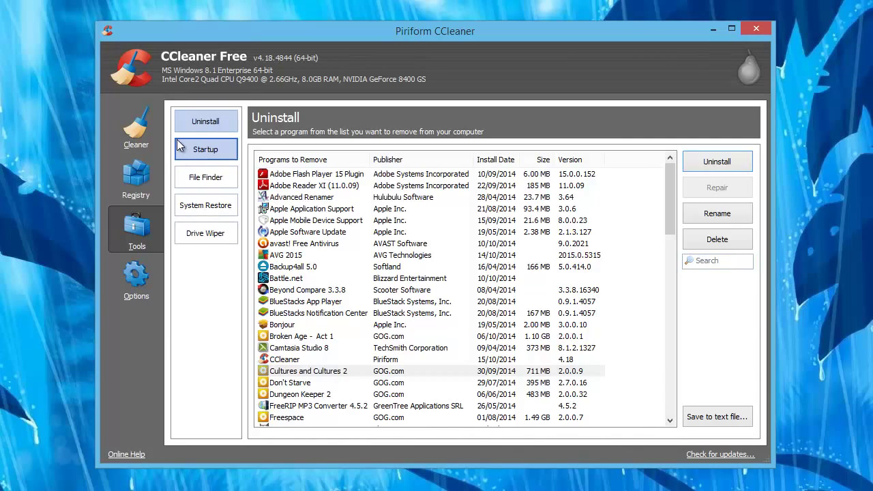
Set the secure deletion option to secure file deletion with Simple Overwrite (1 pass)
click(126, 284)
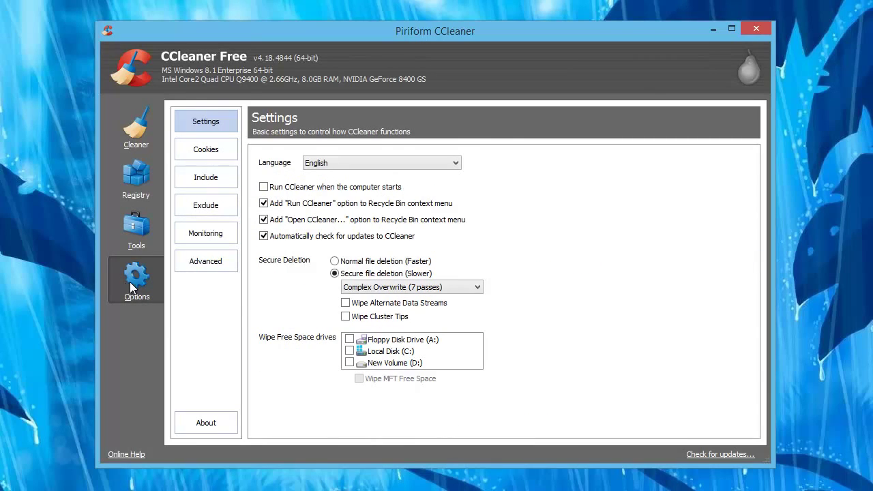
click(264, 235)
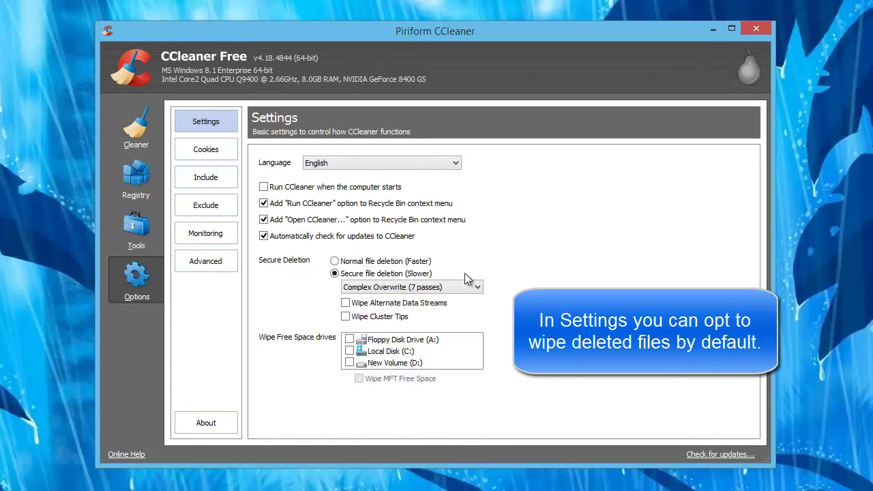
click(335, 262)
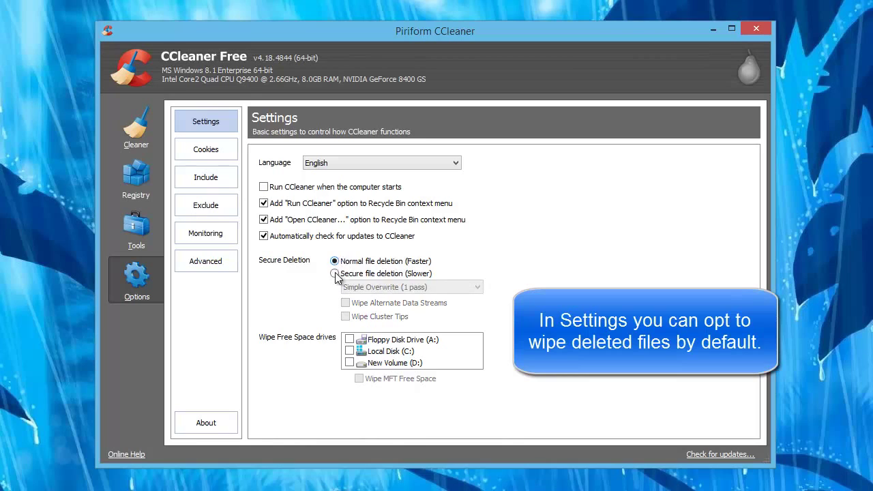
click(334, 274)
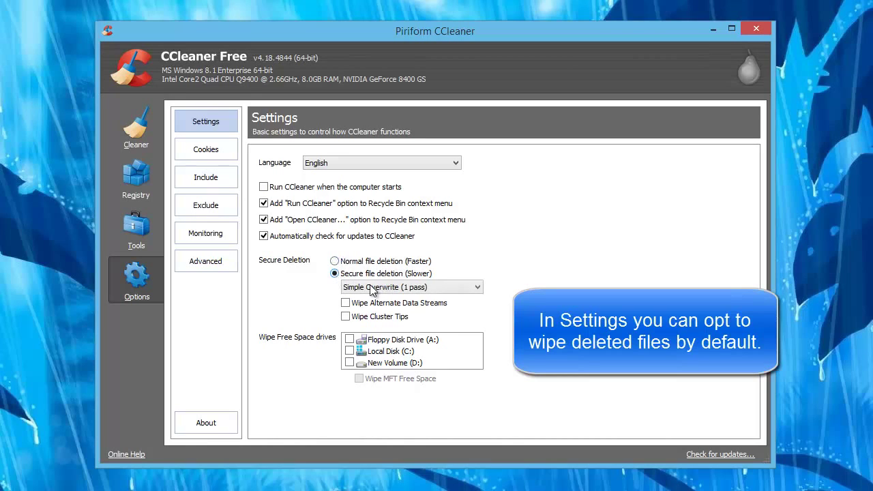
click(409, 287)
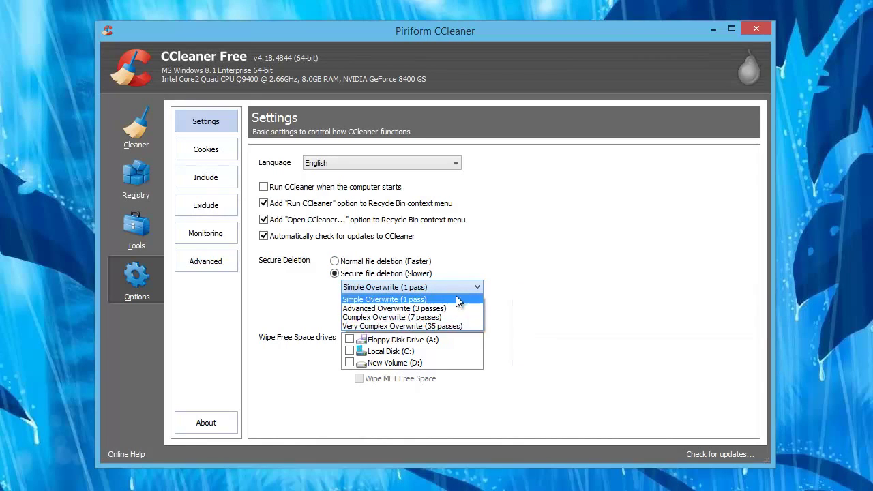
click(459, 301)
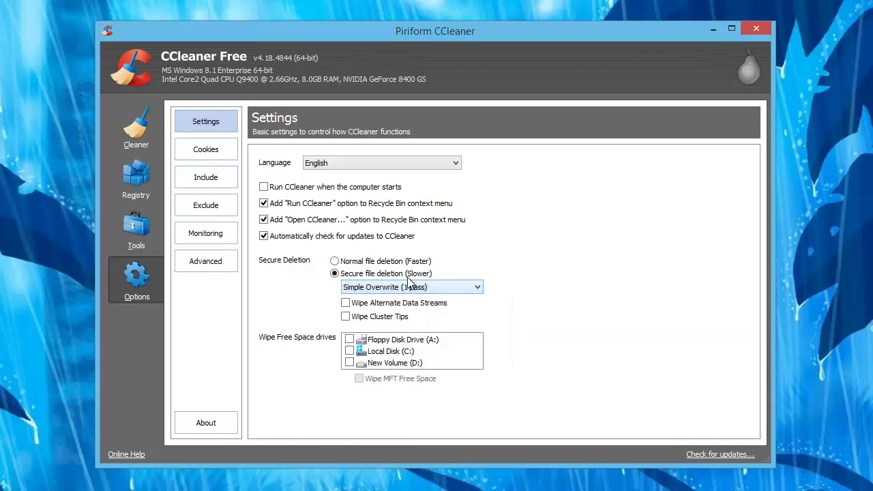
Add geeksnack.com to the cookies to keep and remove aol.com from that list
click(237, 161)
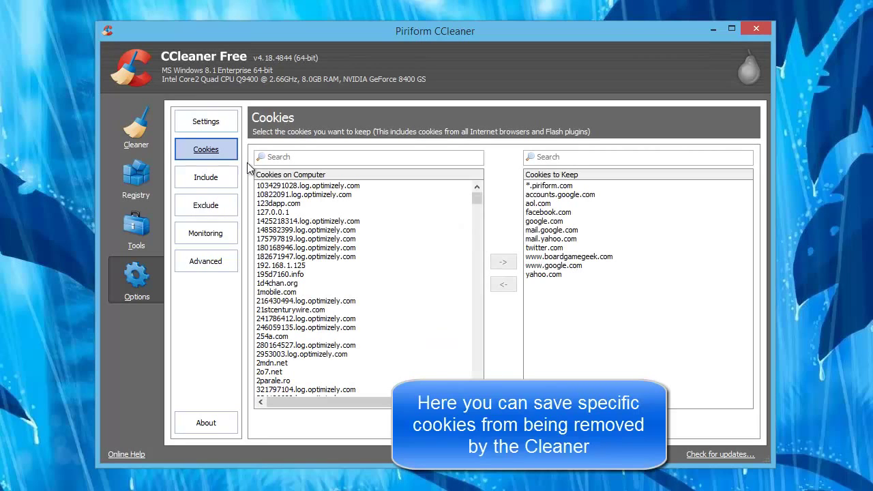
drag(478, 200, 470, 253)
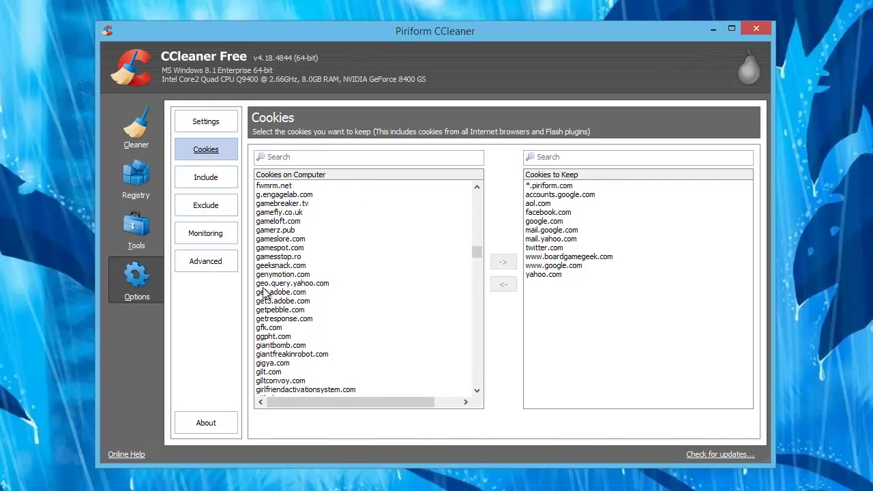
click(294, 267)
click(508, 266)
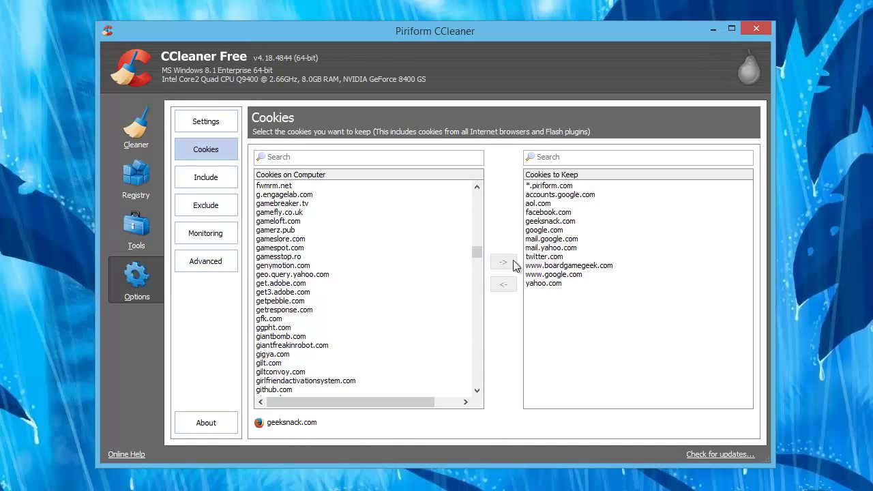
click(554, 203)
click(504, 284)
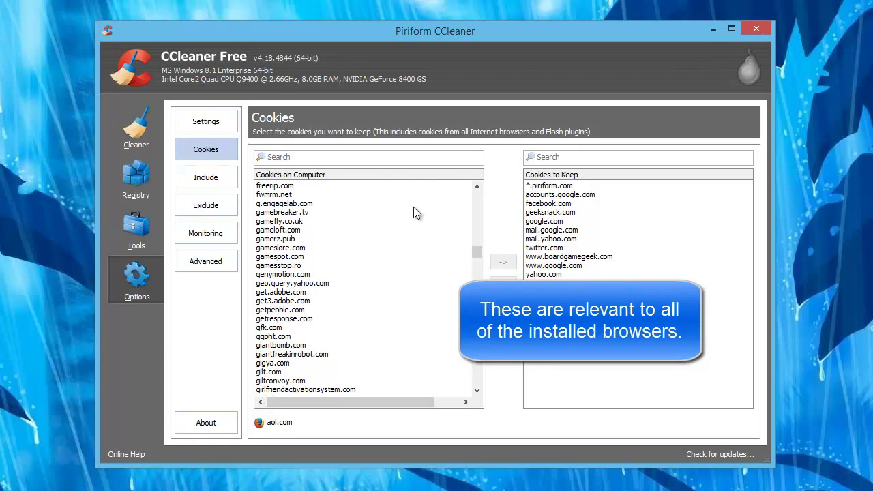
Explore the folder, file type and subfolder choices for a new custom Include entry, cancelling without adding one
click(191, 179)
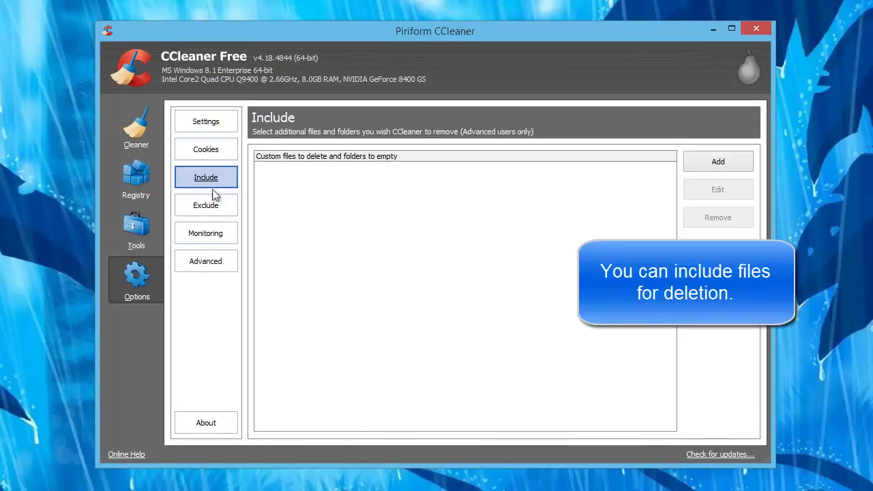
click(718, 161)
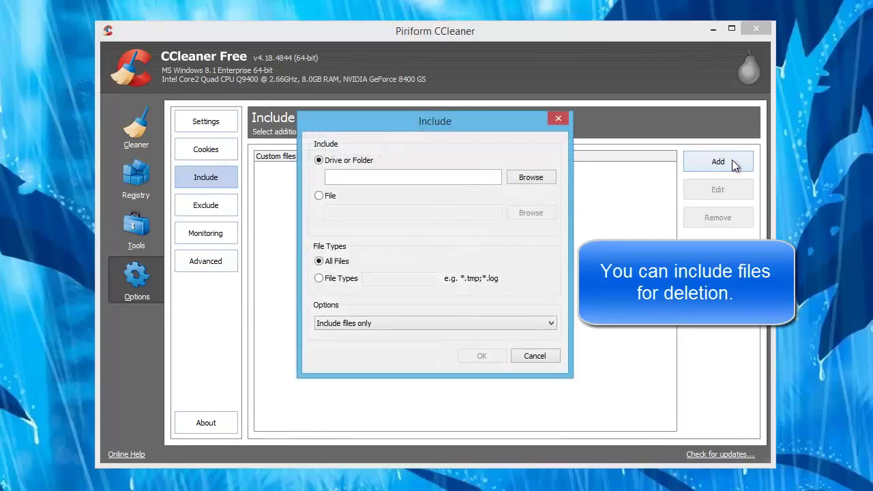
click(522, 177)
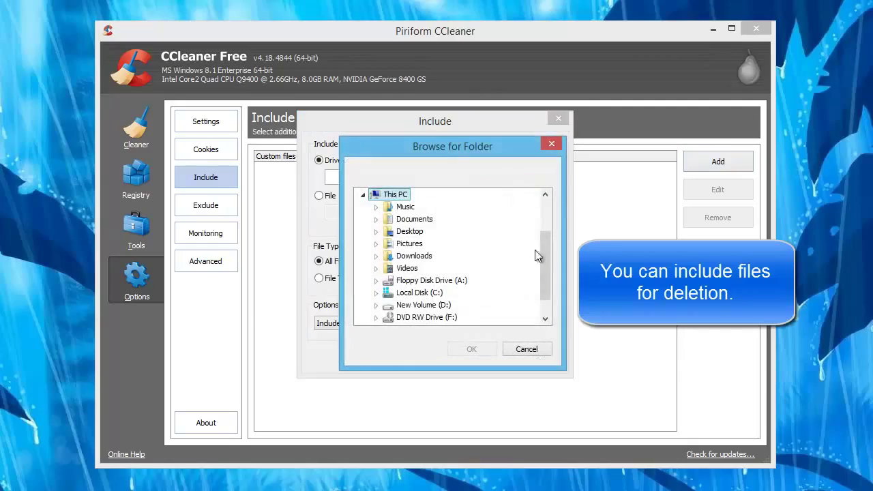
click(542, 350)
click(338, 279)
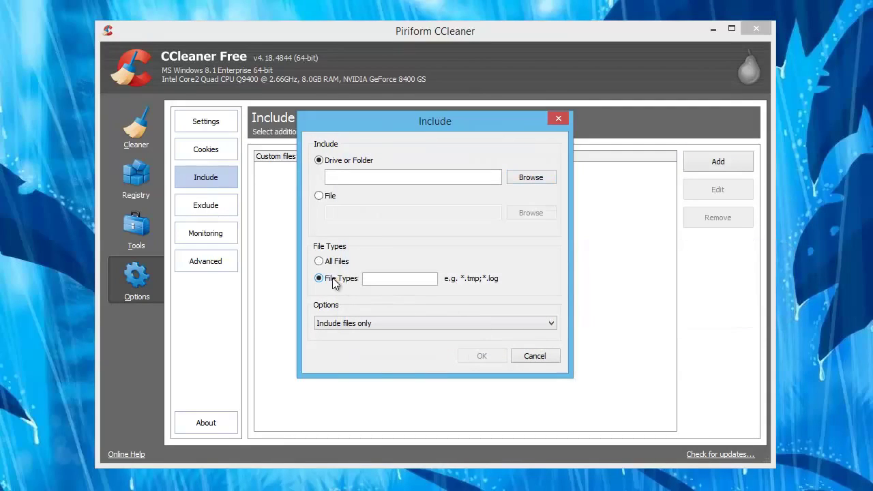
click(350, 324)
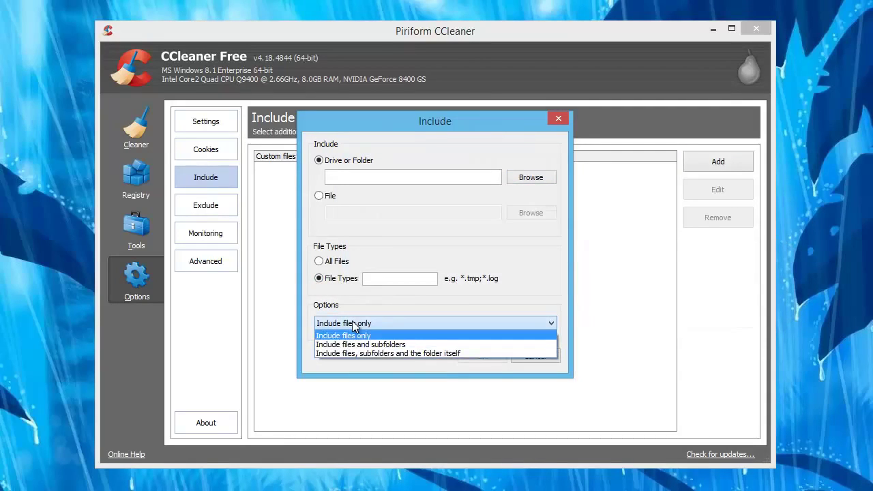
click(353, 324)
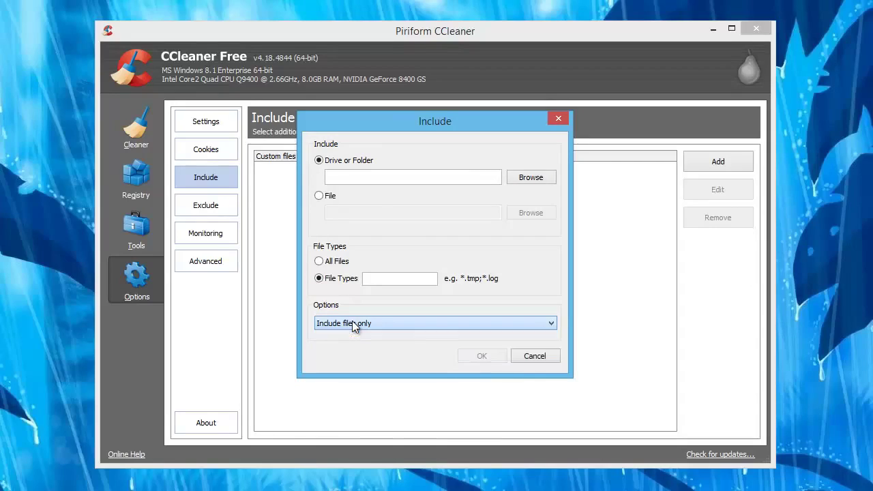
click(529, 358)
Review the Exclude list and the system and browser Monitoring settings
click(225, 213)
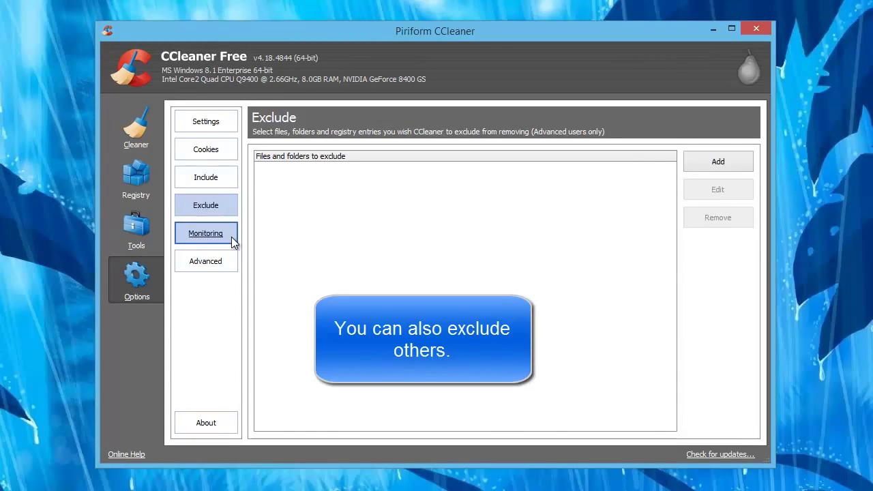
click(231, 237)
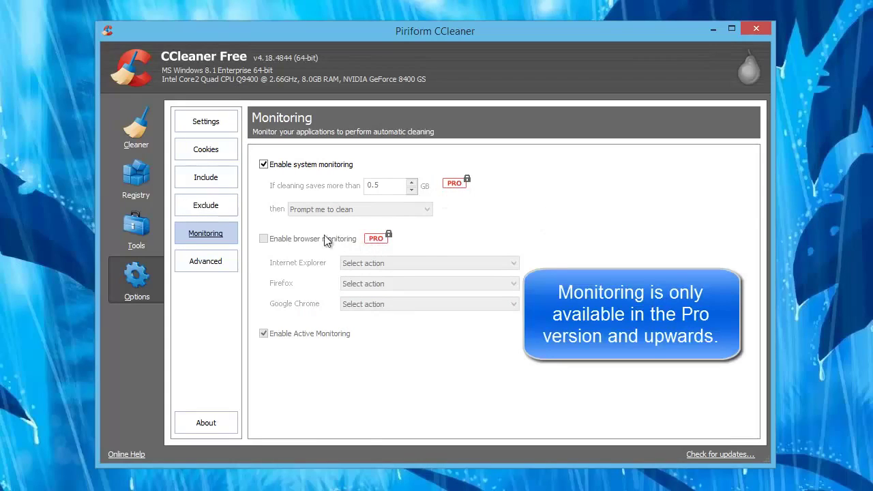
Turn on "Close program after cleaning" in the advanced settings and turn it off again
click(218, 264)
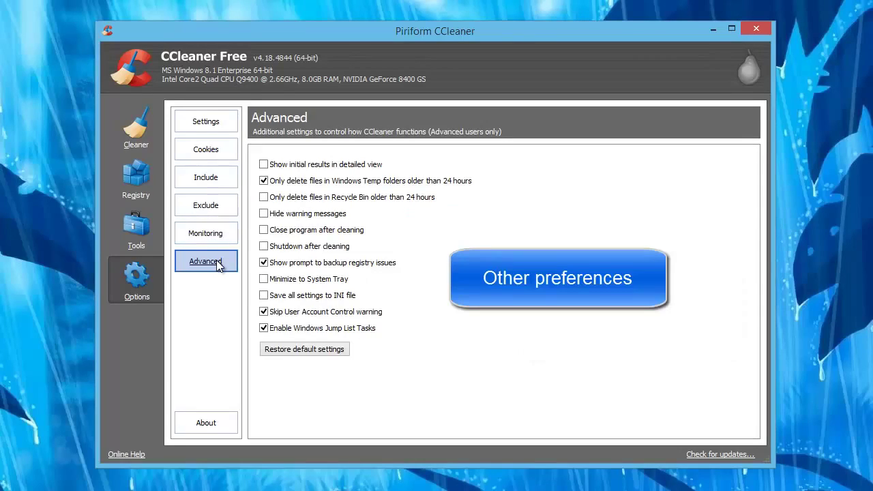
click(264, 231)
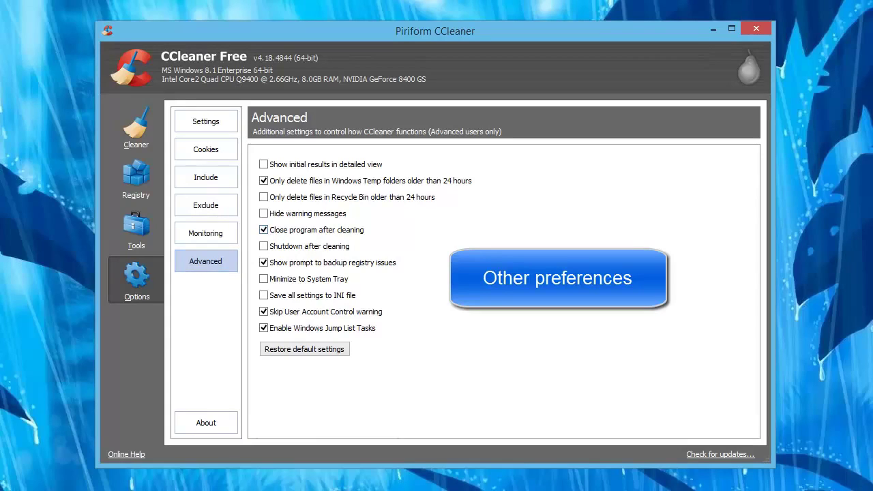
click(276, 232)
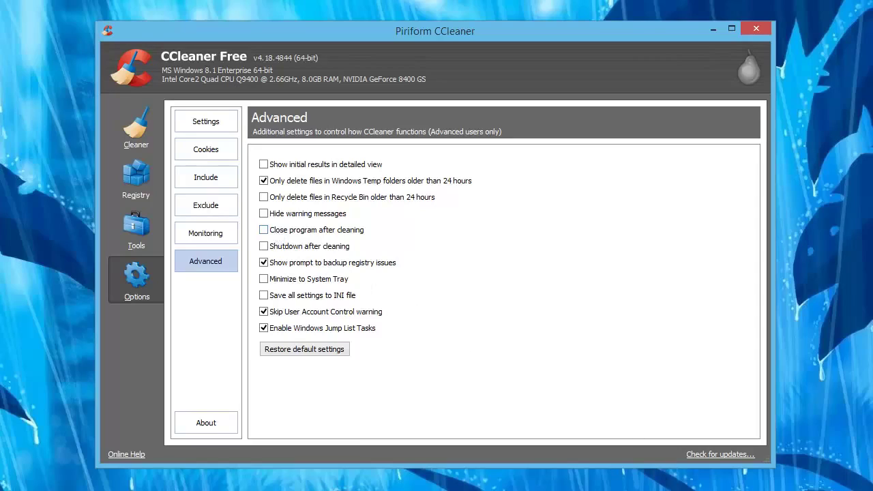